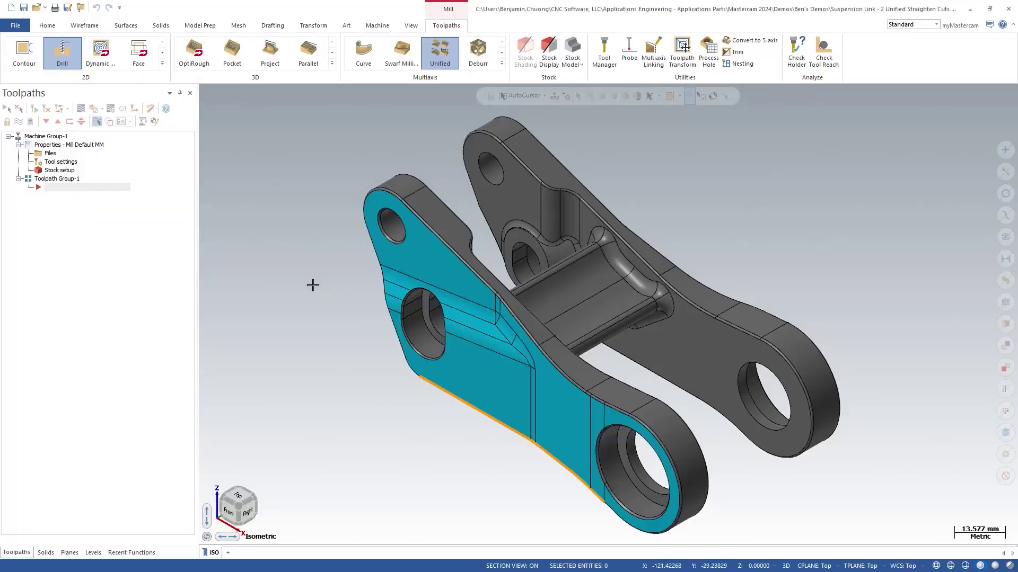
Step: Start a Unified toolpath with the 12 mm ball-nosed endmill and begin picking the faces to machine
left_click(441, 57)
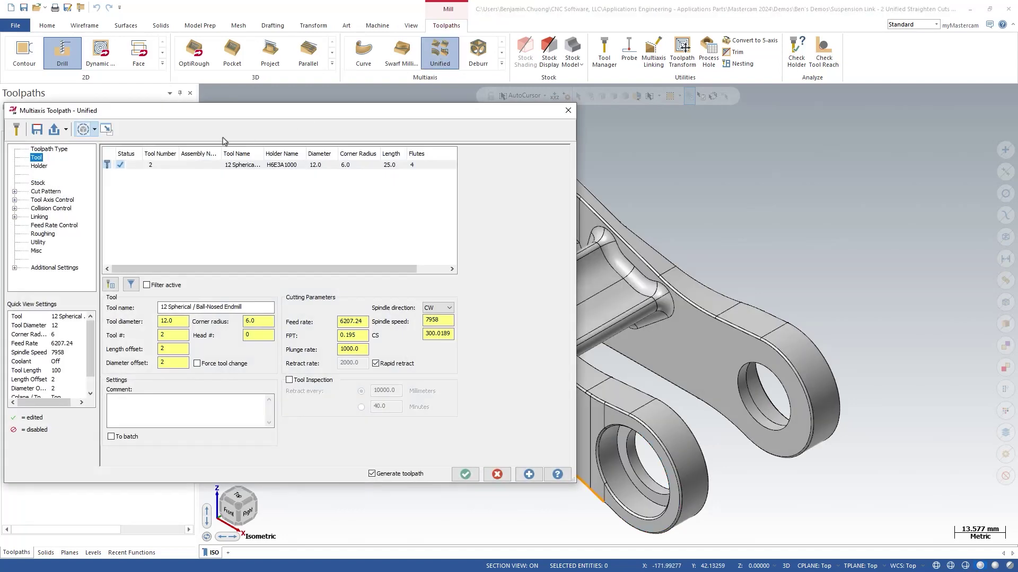
left_click(192, 166)
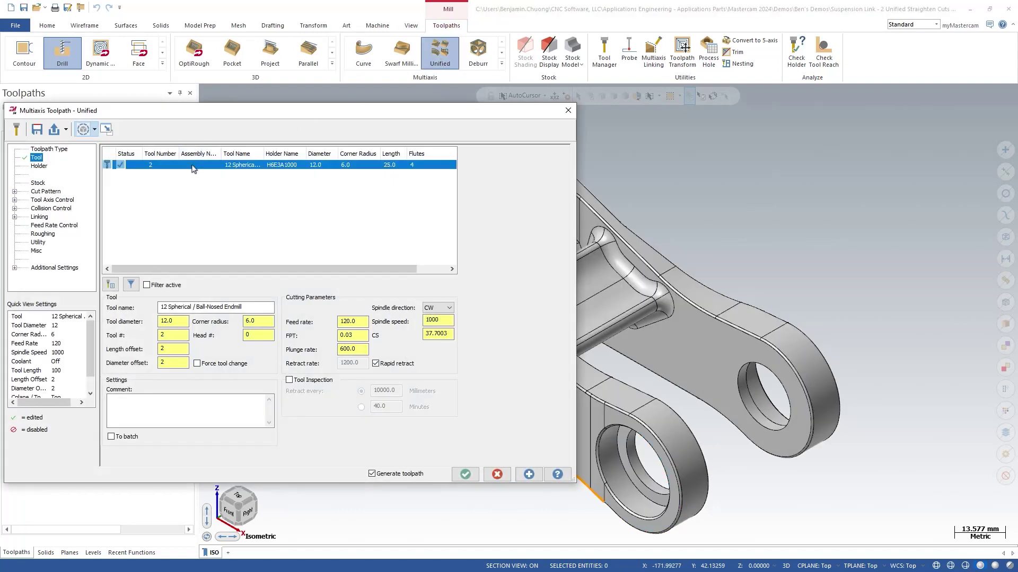
left_click(51, 193)
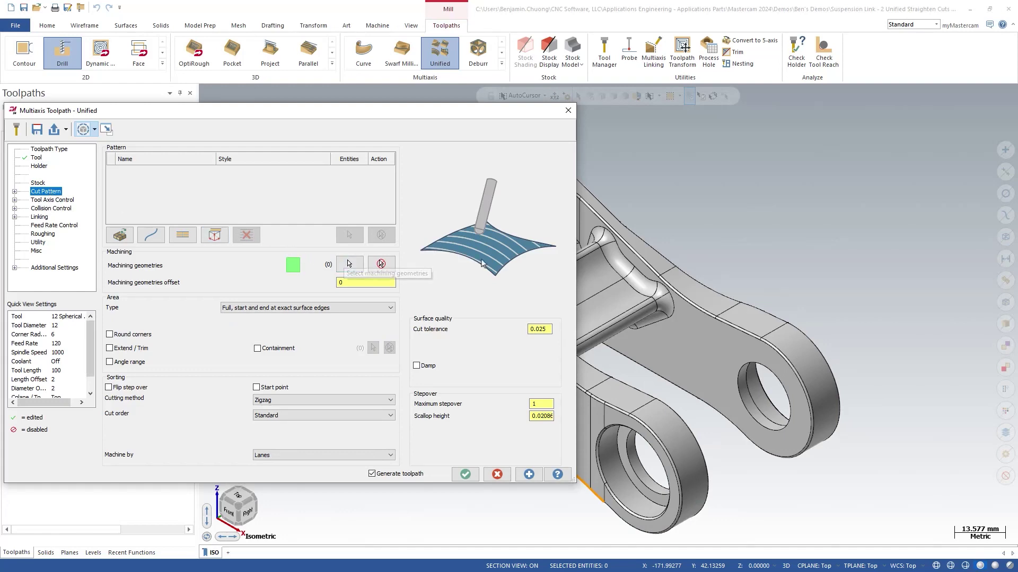
left_click(739, 291)
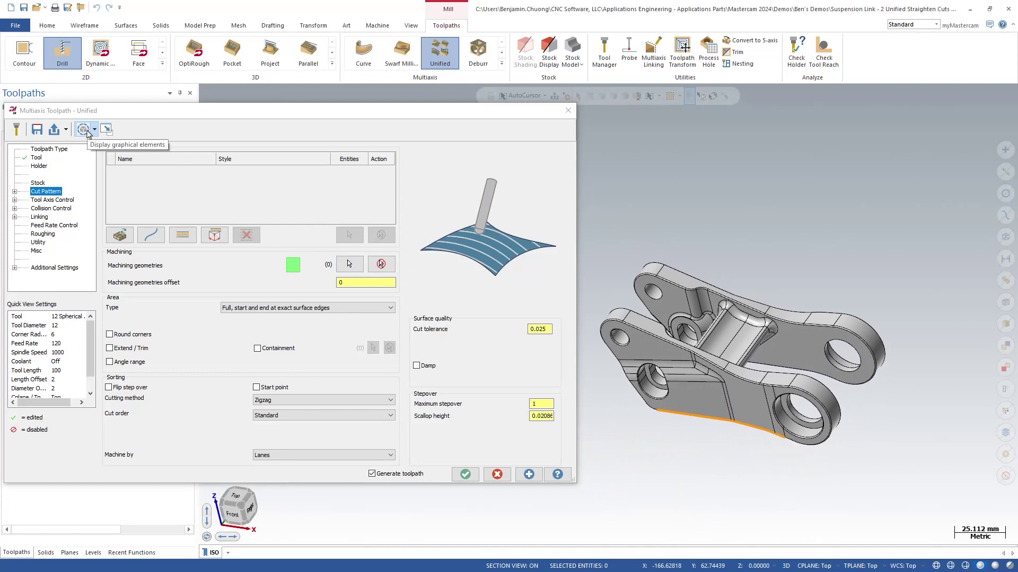
left_click(88, 134)
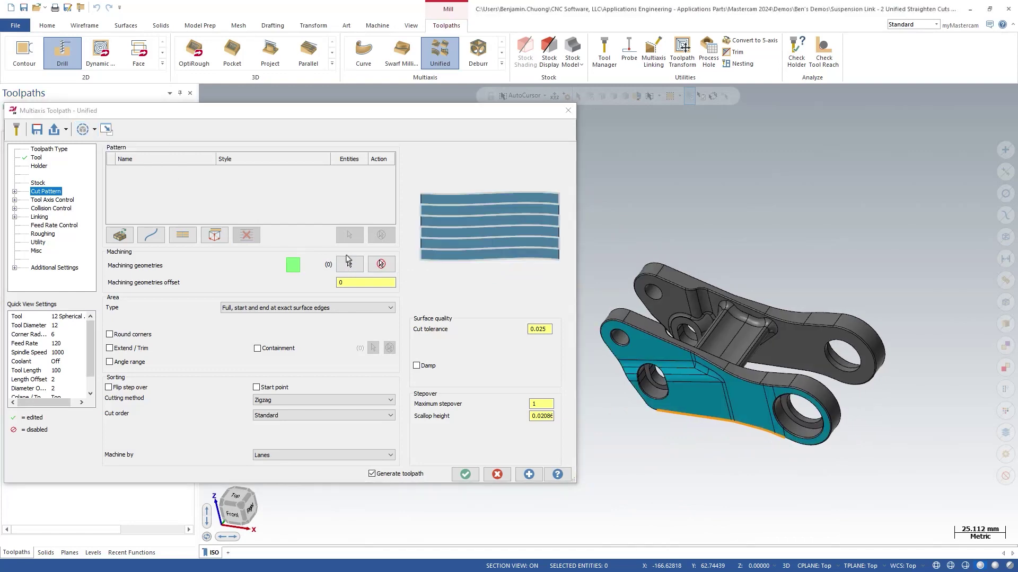
left_click(348, 263)
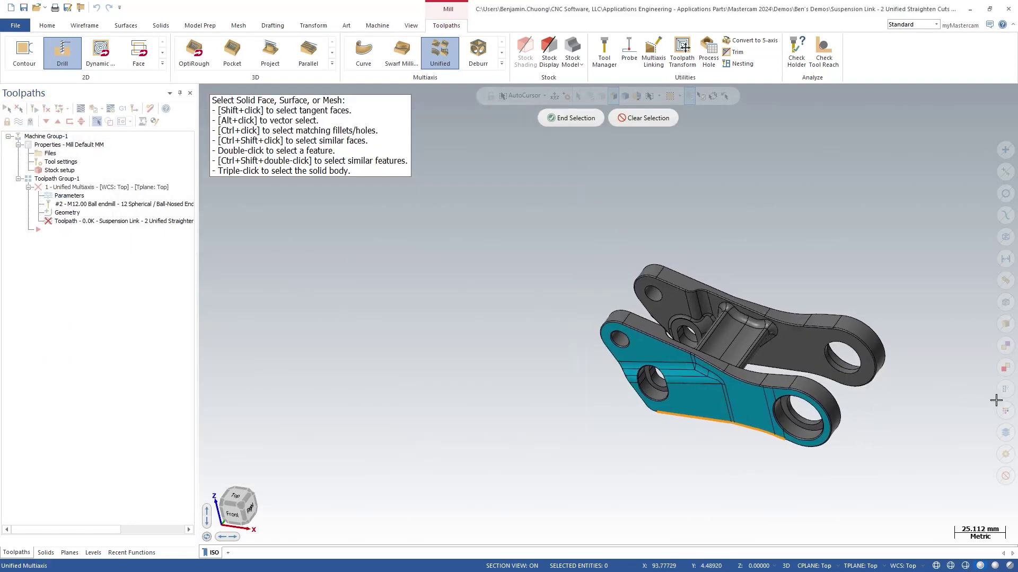
Step: Use Select All by Color to pick the 15 cyan faces as machining geometry
left_click(1006, 410)
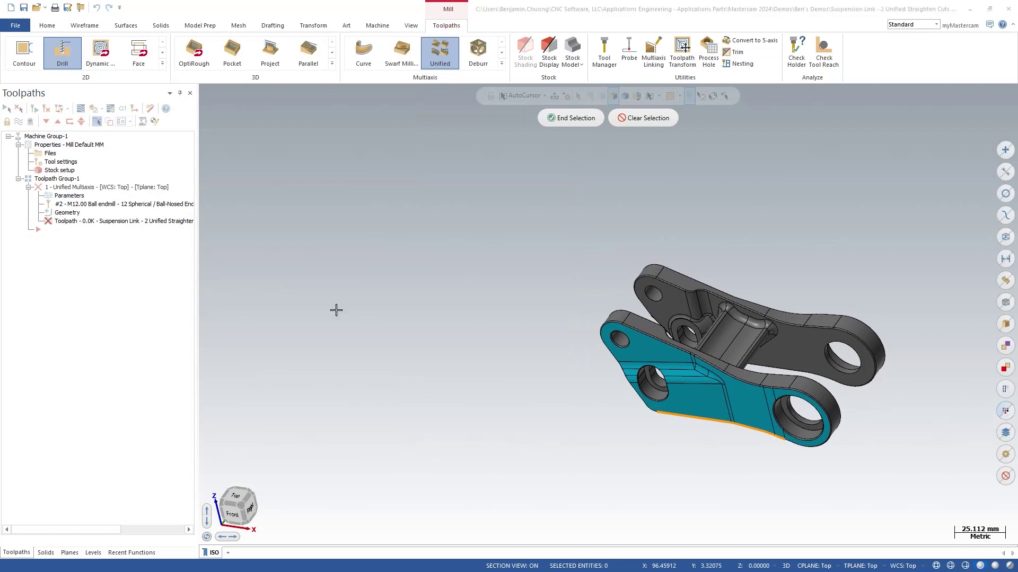
left_click(64, 293)
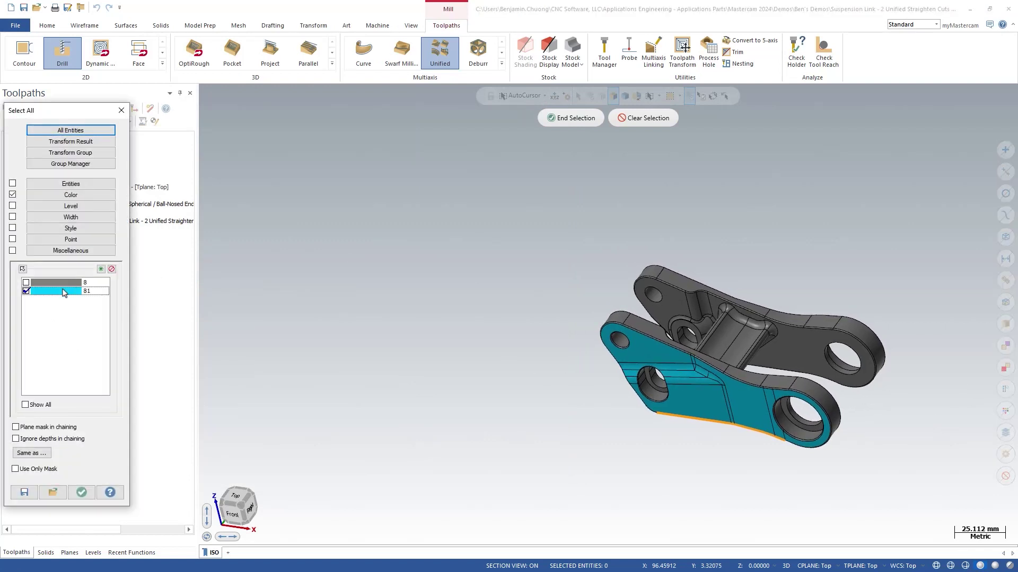
left_click(81, 492)
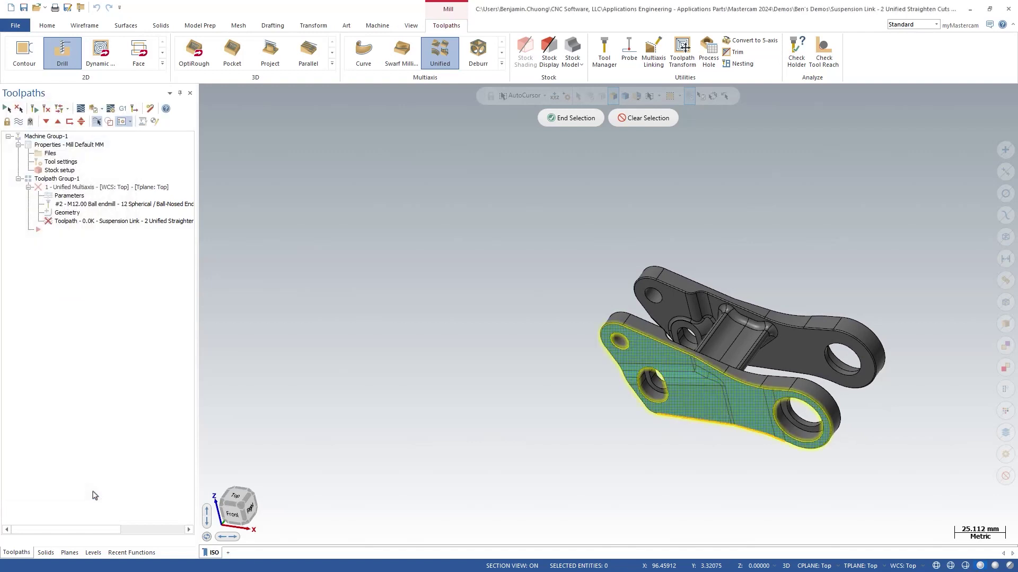
left_click(576, 120)
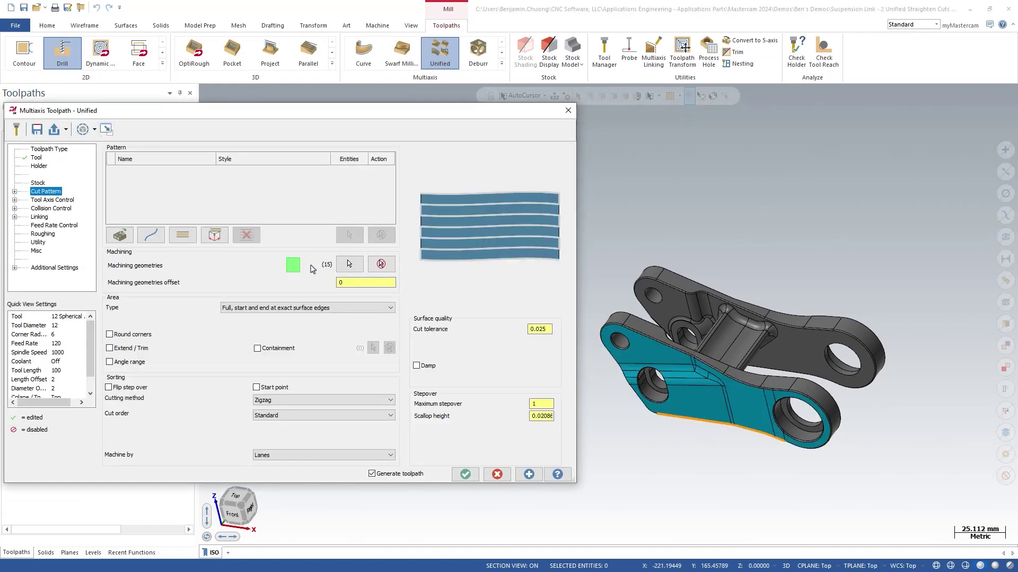
Step: Add a Curve guide on the orange lower edge and set Machine by to Regions
left_click(151, 236)
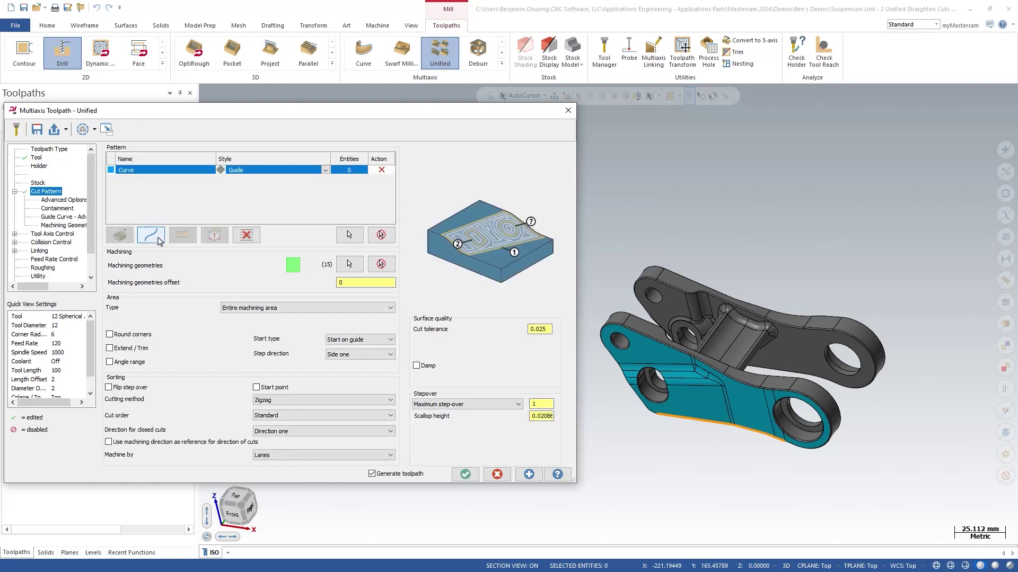
left_click(348, 235)
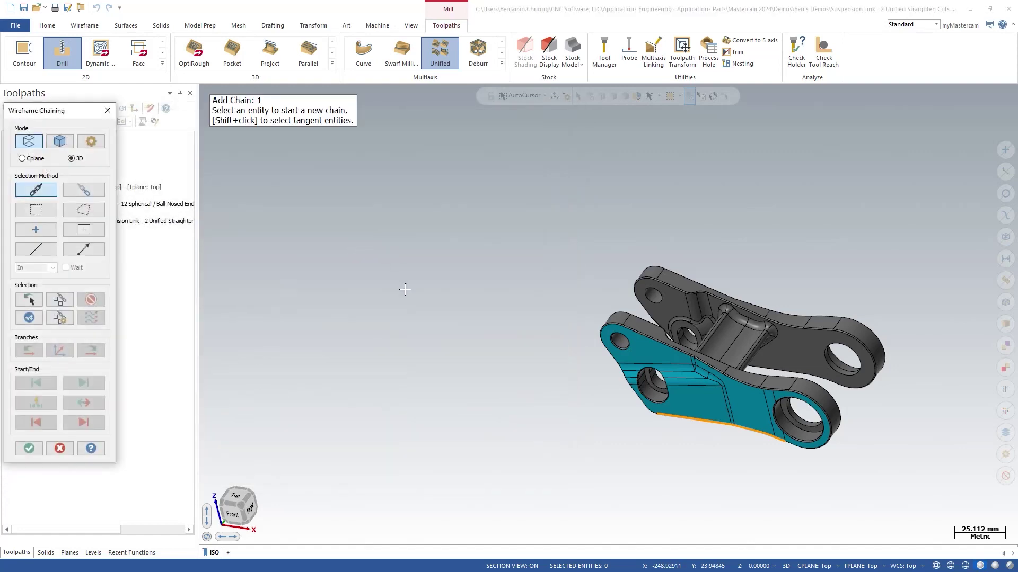
left_click(782, 442)
left_click(28, 448)
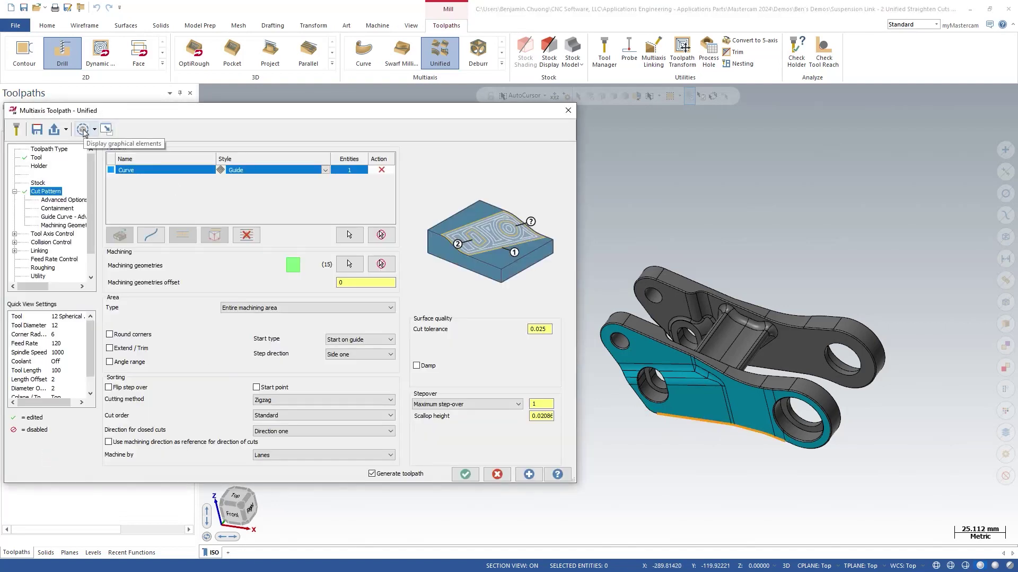
left_click(83, 131)
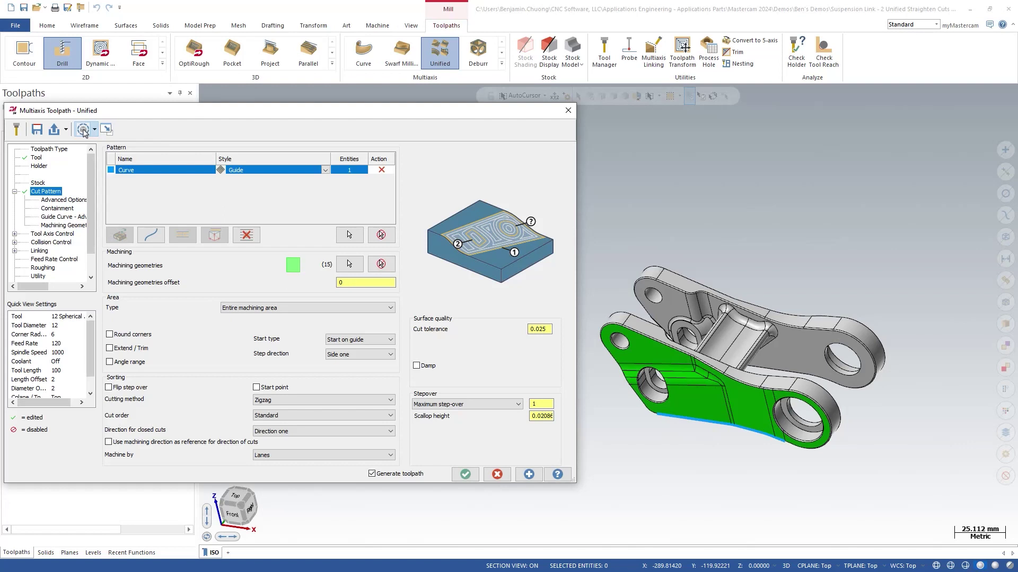
left_click(283, 459)
left_click(281, 472)
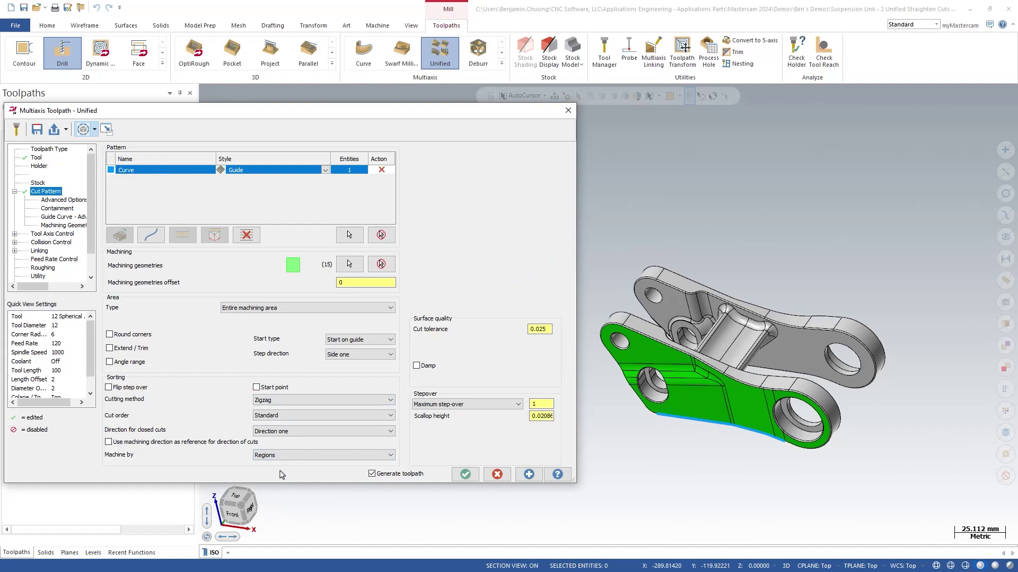
Step: Accept the Unified Guide toolpath, orbit to inspect its passes, and show the suspension link again
left_click(465, 474)
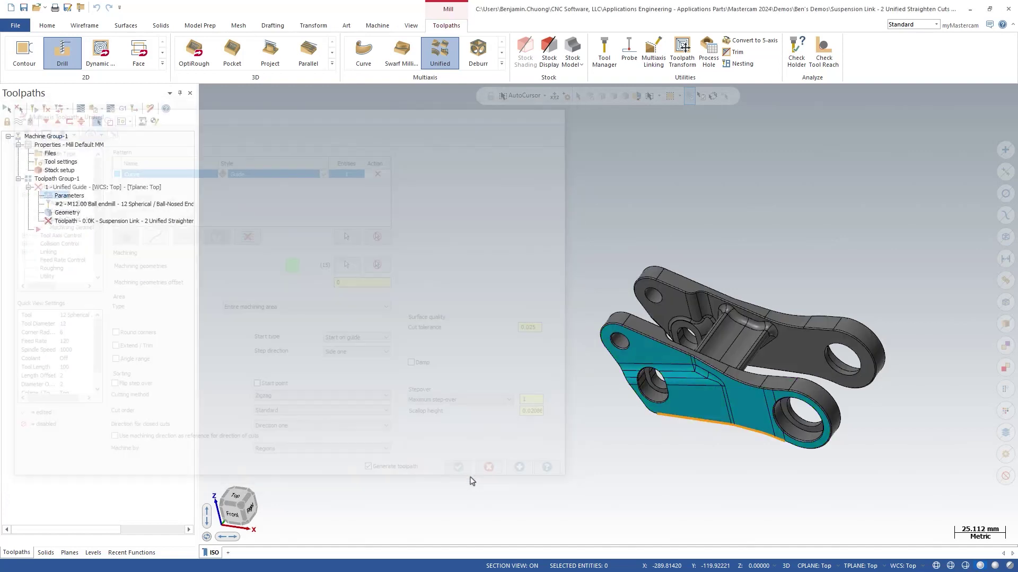
middle_click_drag(595, 434, 664, 422)
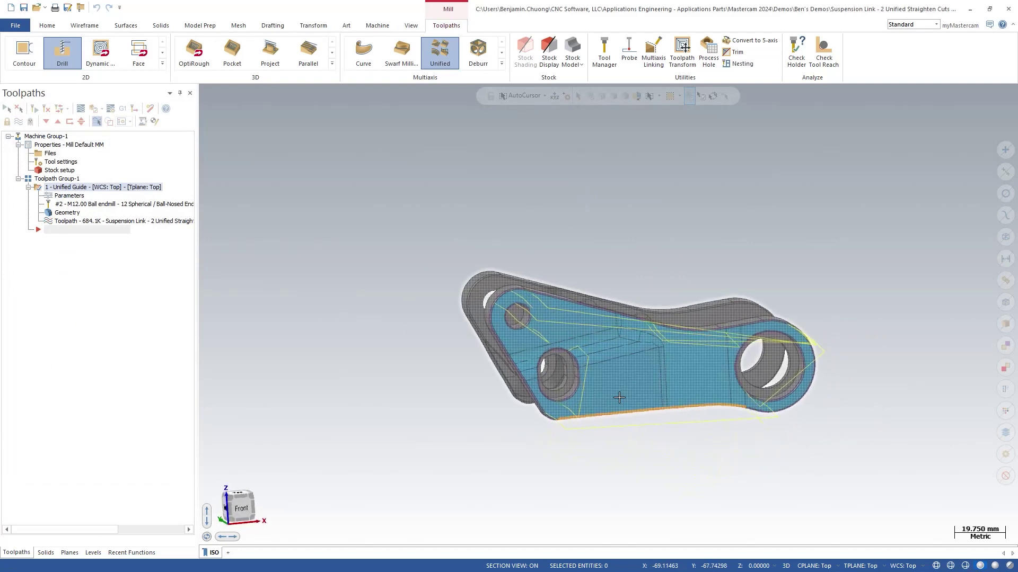
mouse_move(663, 421)
middle_mouse_down()
mouse_move(548, 381)
mouse_move(307, 405)
middle_mouse_up()
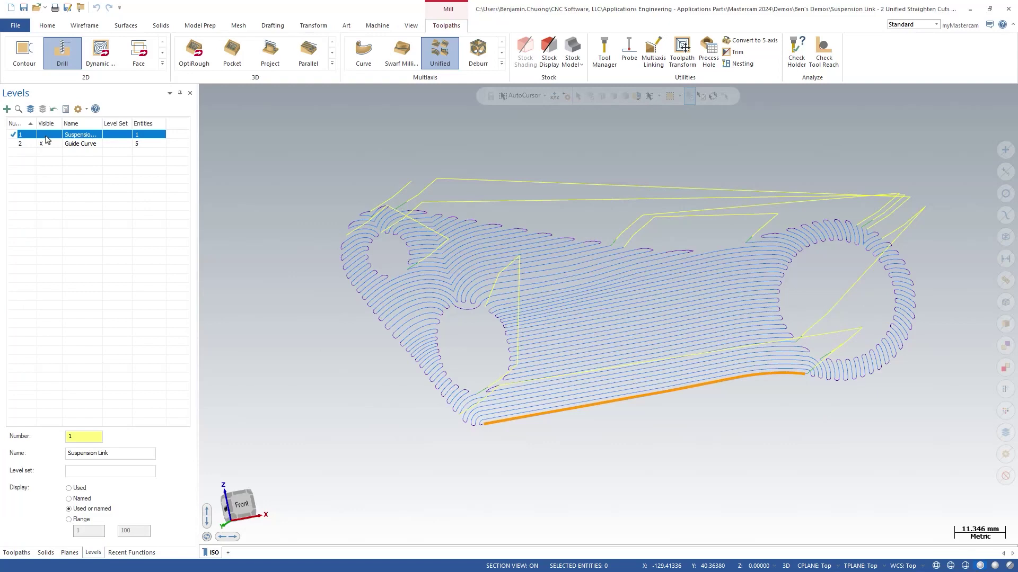
left_click(45, 137)
Step: Copy operation 1 after itself as operation 2 and open the copy's parameters
left_click(16, 553)
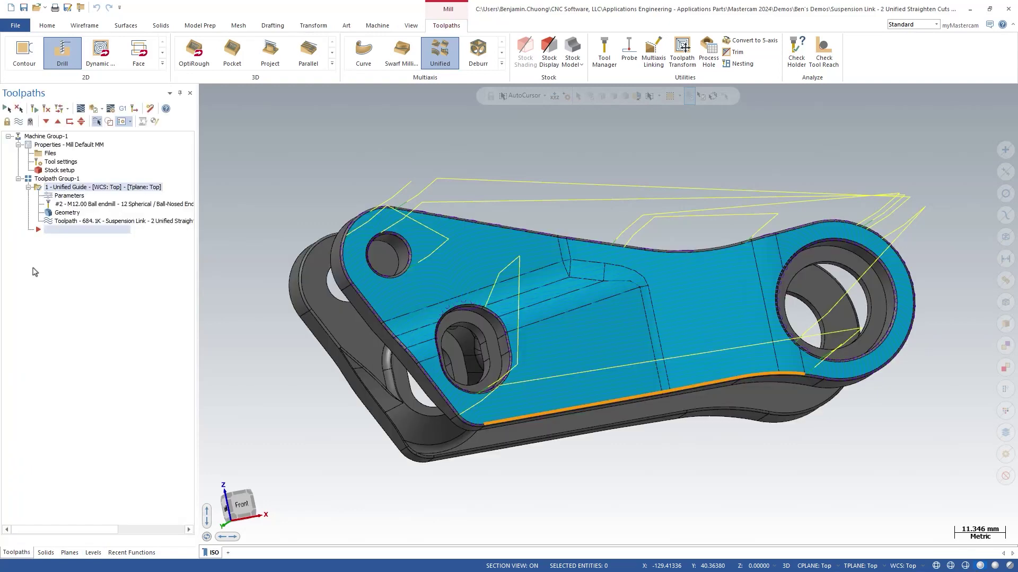
right_click_drag(78, 195, 83, 212)
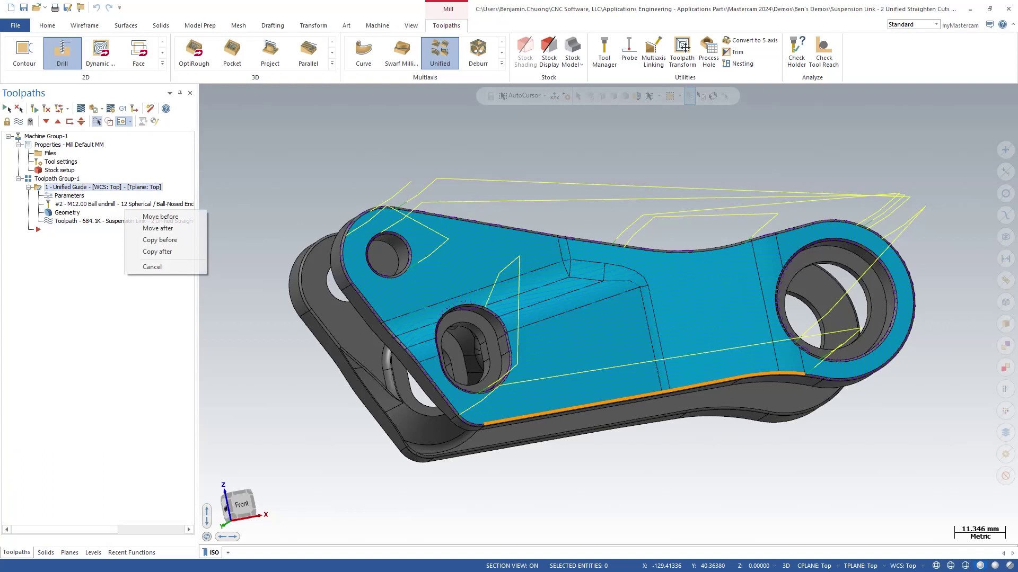
left_click(145, 253)
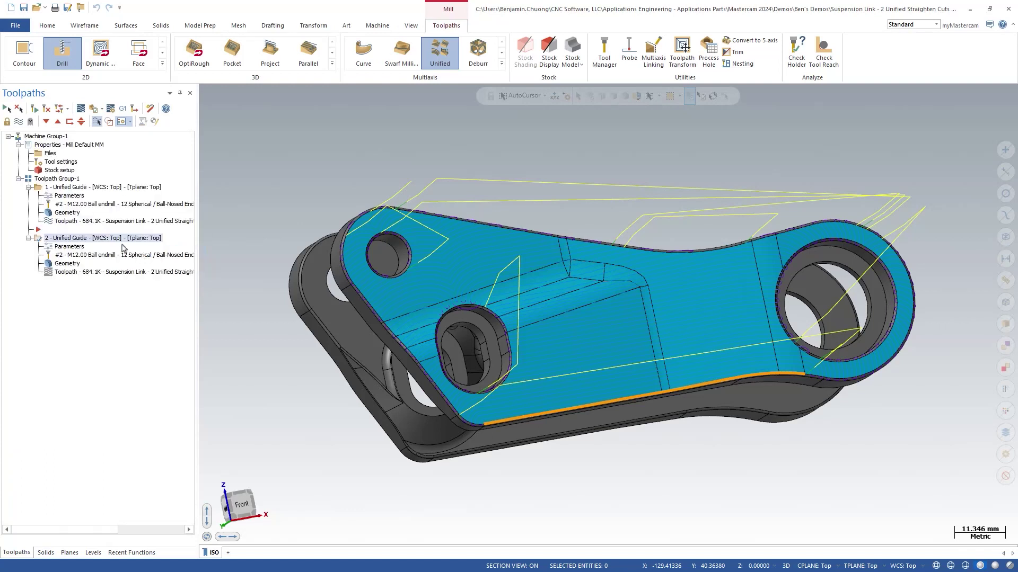
left_click(75, 247)
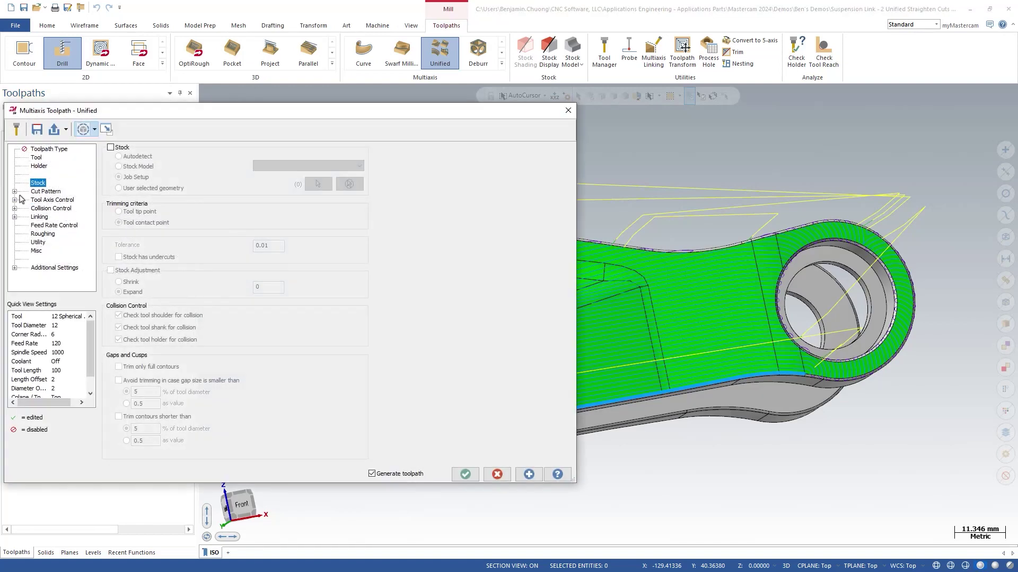
Step: Enable Straighten cuts on boundaries and No cuts in holes, then regenerate and accept operation 2
left_click(15, 191)
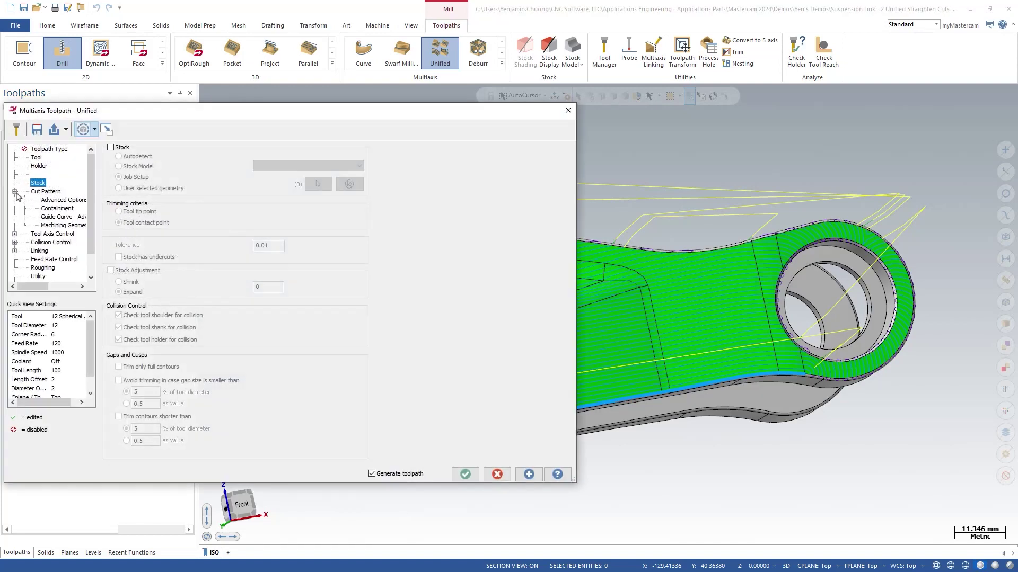
left_click(57, 226)
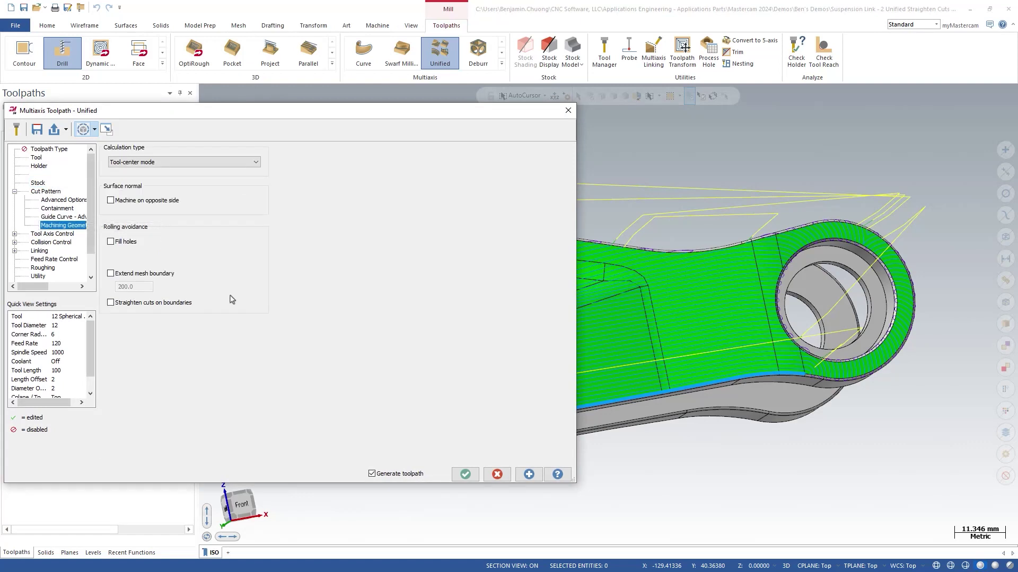
left_click(153, 306)
left_click(528, 474)
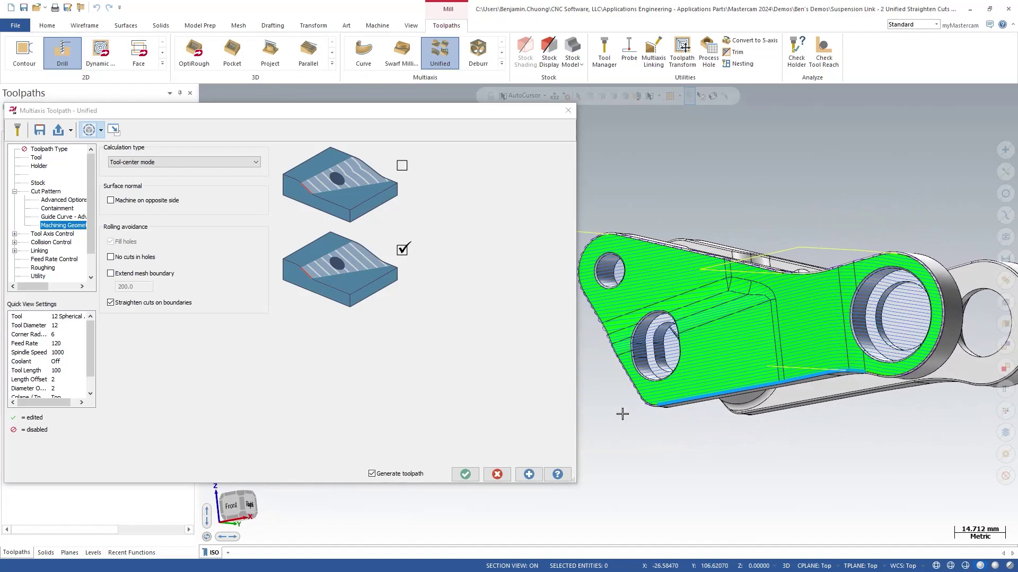
left_click(134, 264)
left_click(528, 474)
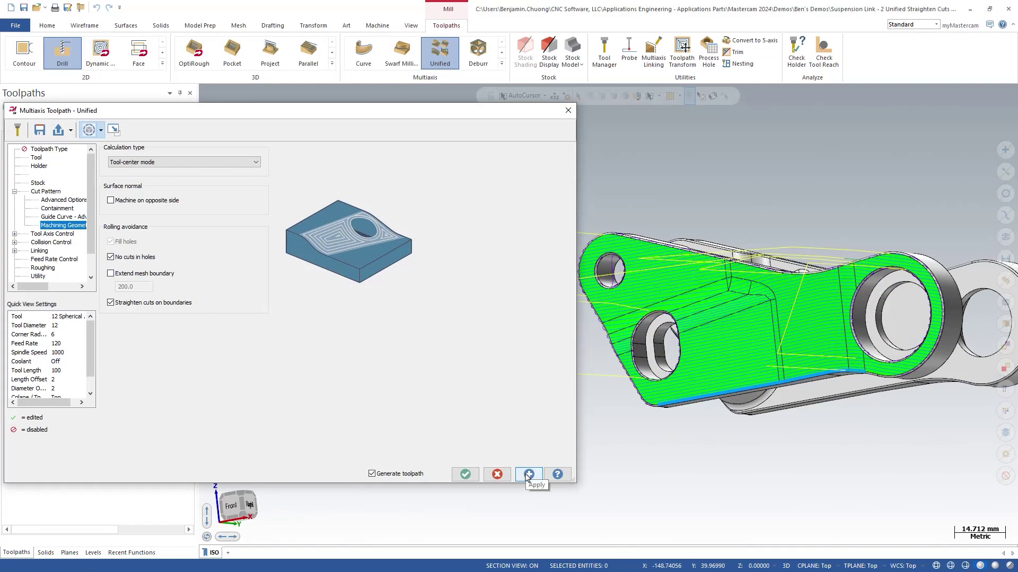
left_click(465, 475)
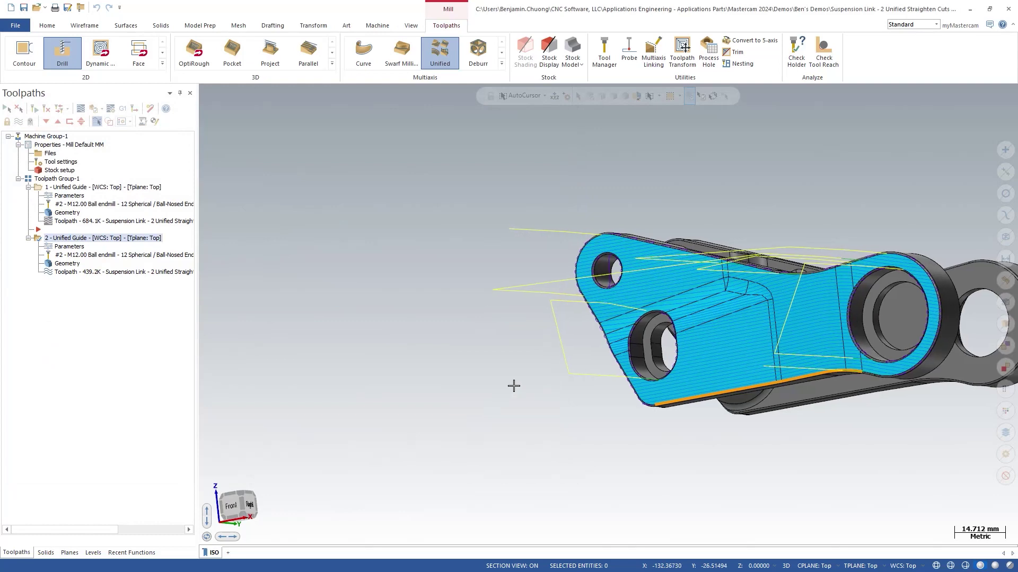
Step: Rotate the view and hide the level 1 Suspension Link solid
key("alt+Left")
key("alt+Left")
key("alt+Left")
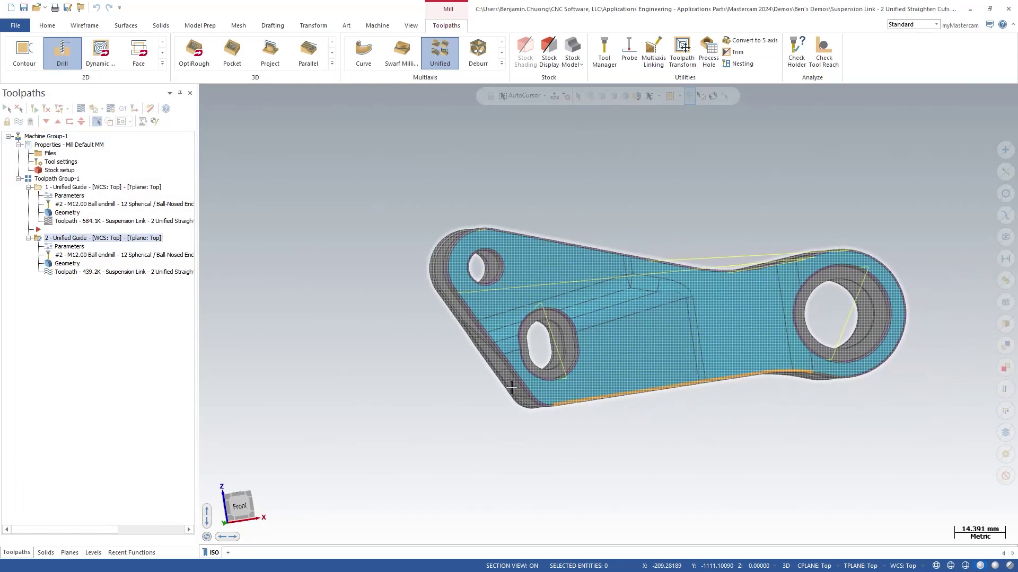
key("alt+Left")
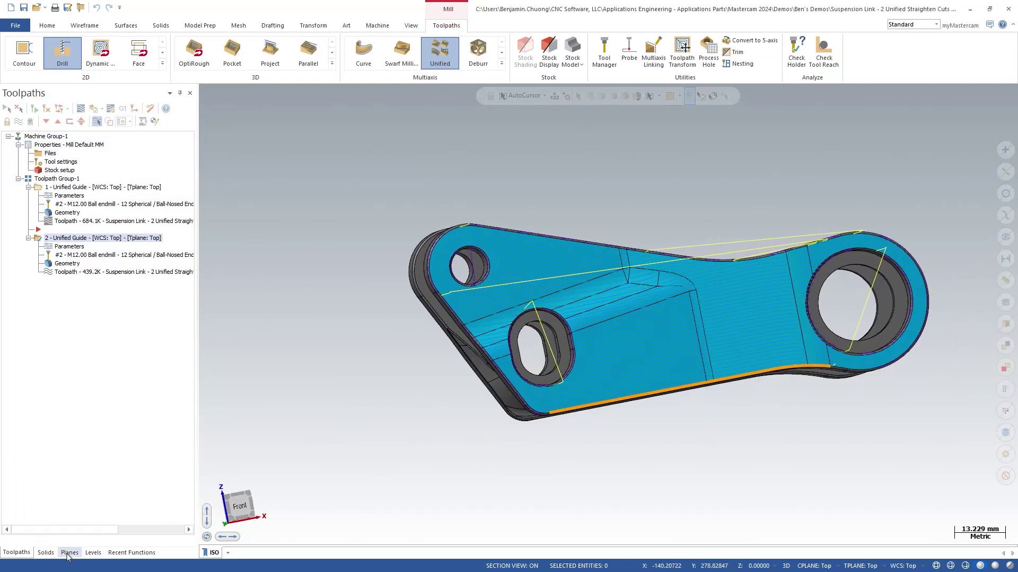
left_click(93, 553)
left_click(45, 137)
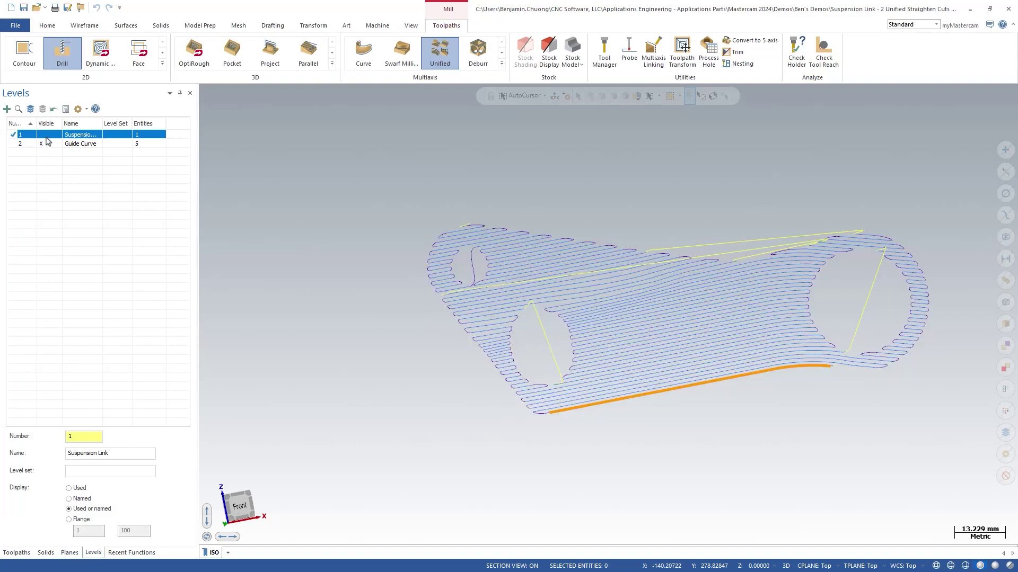
left_click(16, 552)
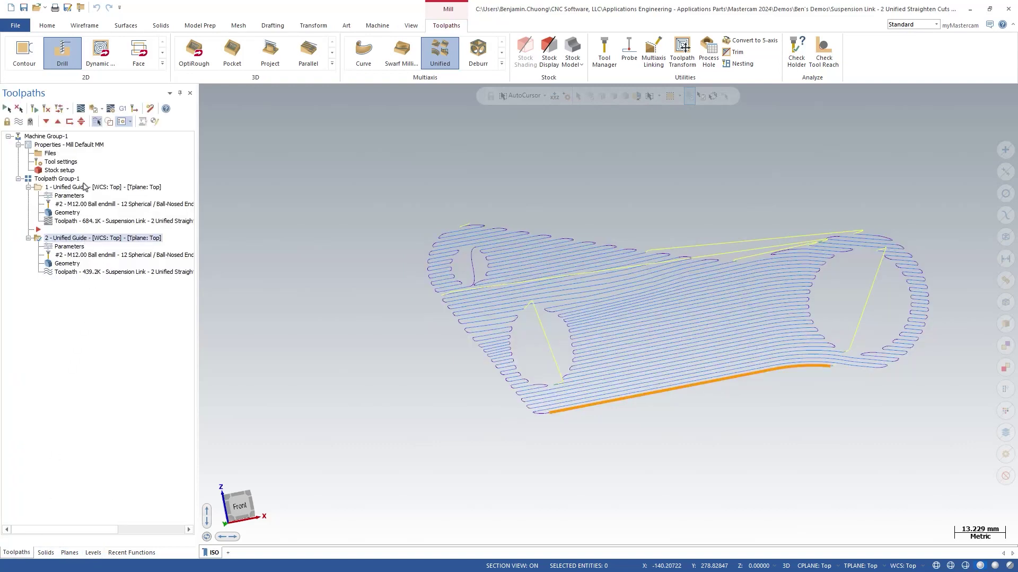
Step: Alternate between operations 1 and 2 to compare looping and straightened cut patterns
left_click(85, 188)
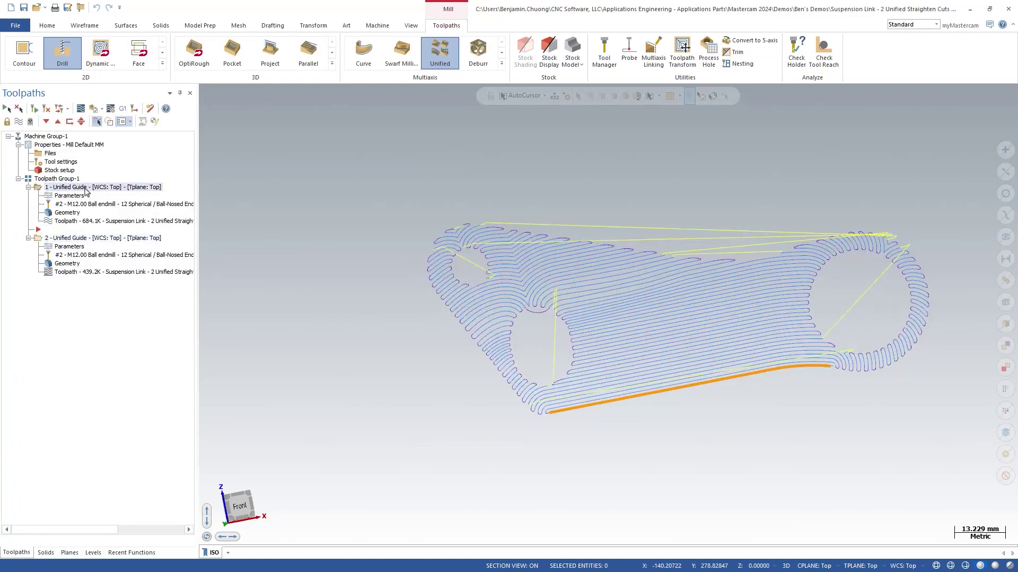
left_click(94, 238)
left_click(107, 189)
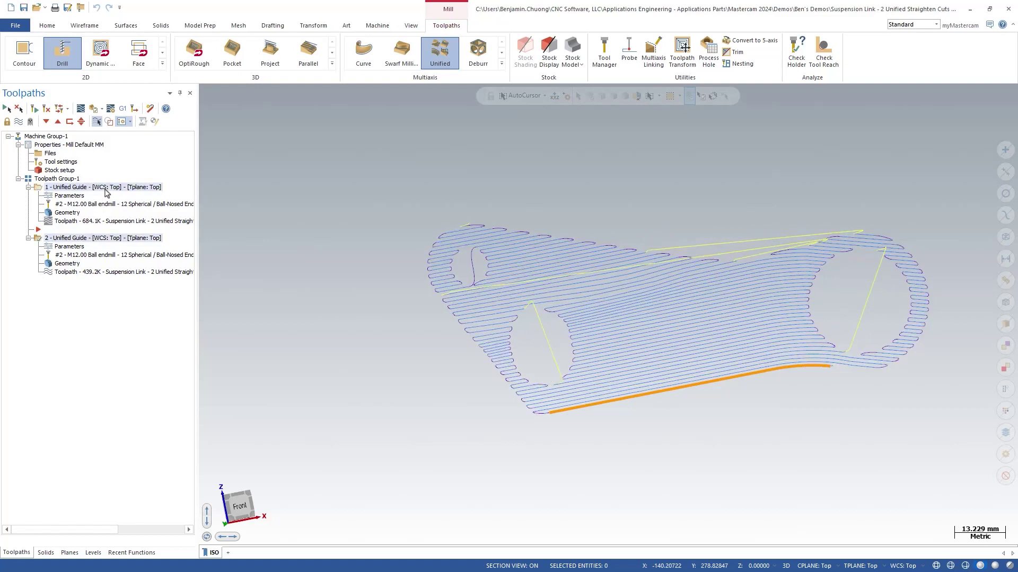
left_click(106, 239)
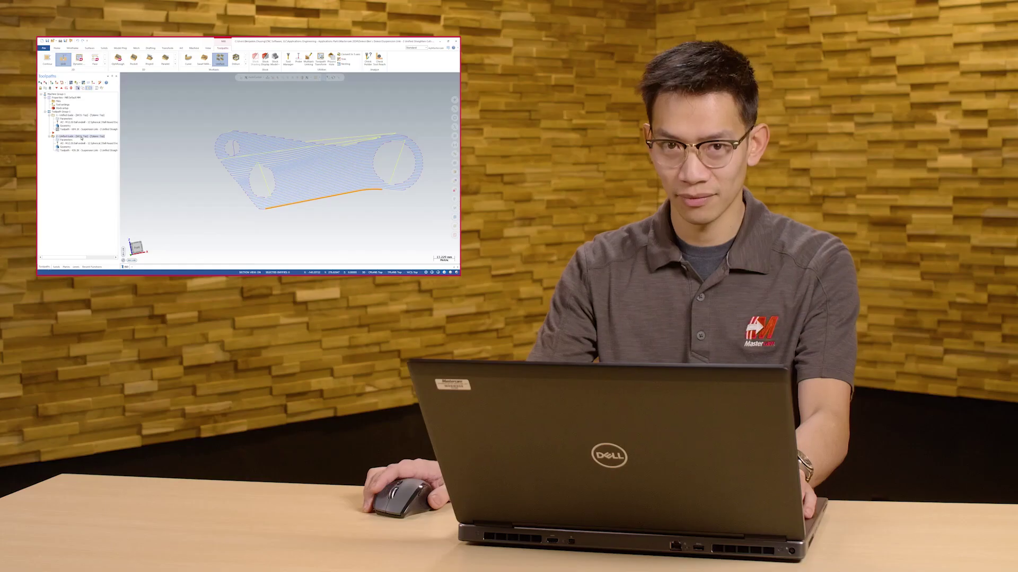